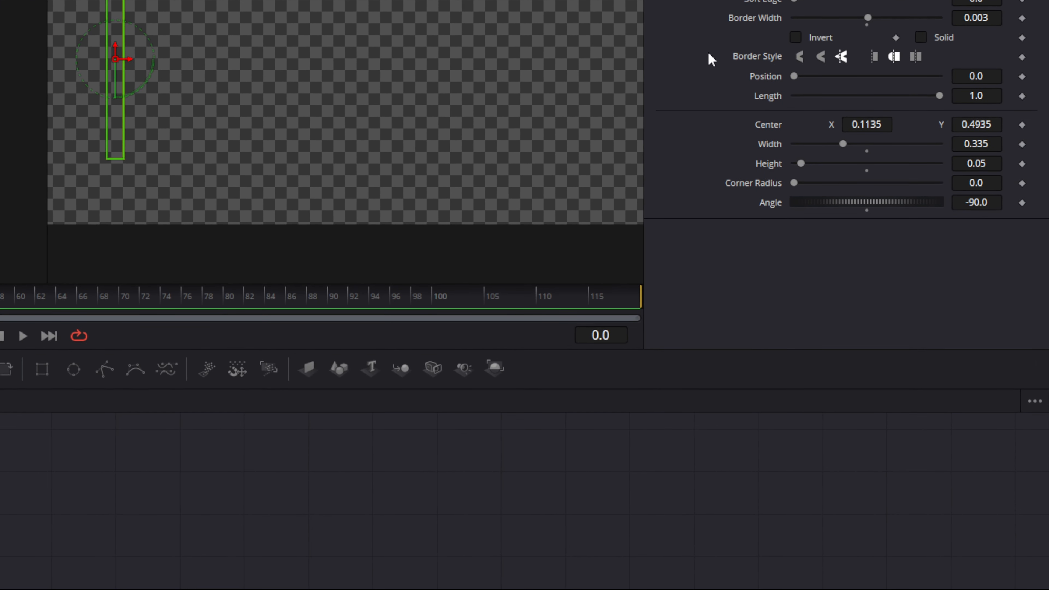
- Set Rectangle1_1's center to X 0.1135, Y 0.4935, width to 0.335 and height to 0.05, and make it solid
click(876, 124)
text(.1135)
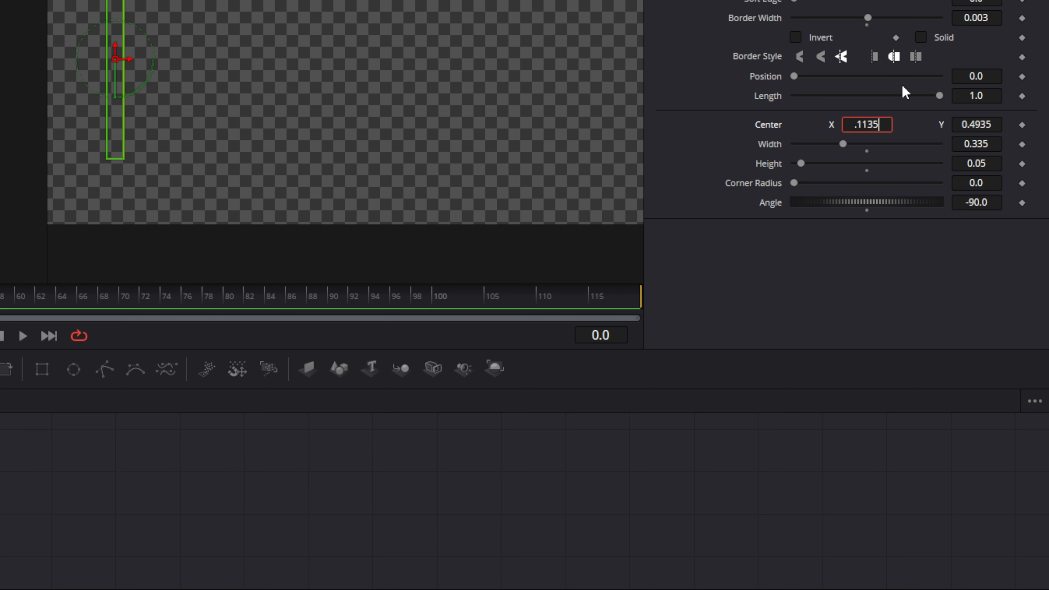
key(Tab)
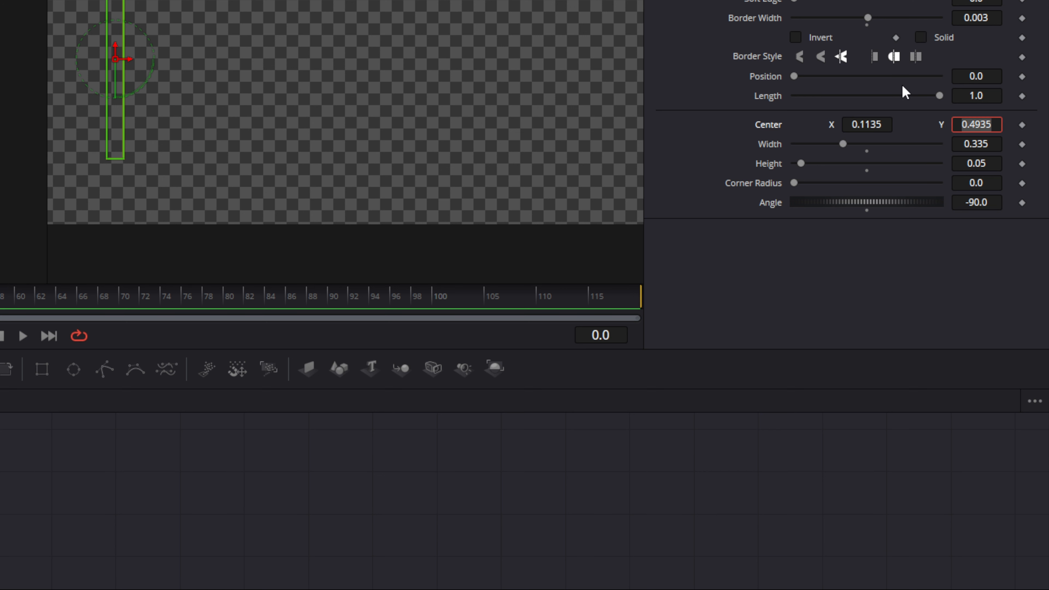
text(.4935)
key(Tab)
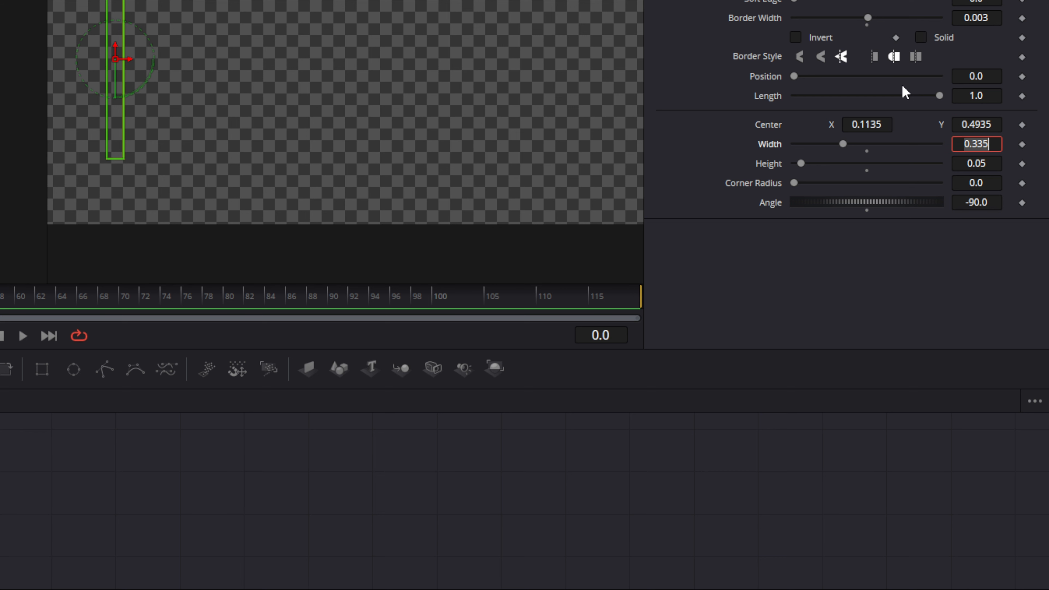
text(.335)
key(Tab)
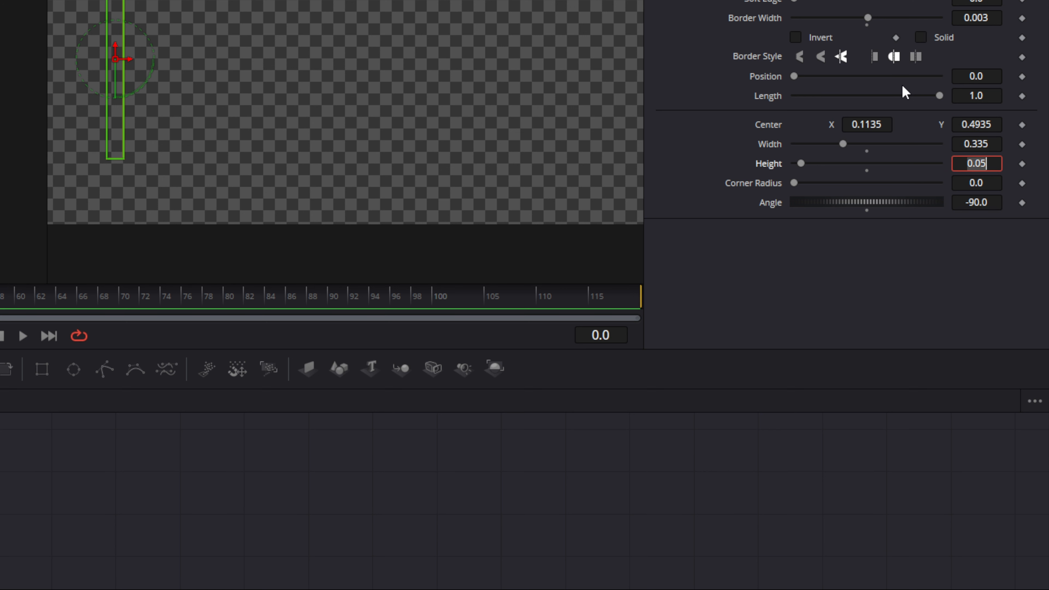
text(.05)
key(Tab)
key(Tab)
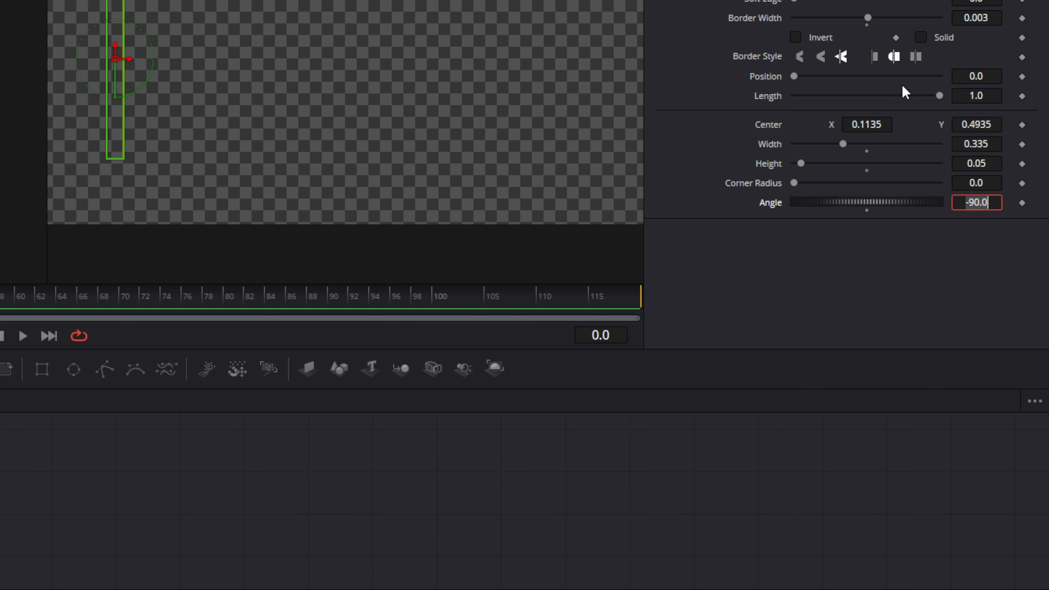
click(921, 37)
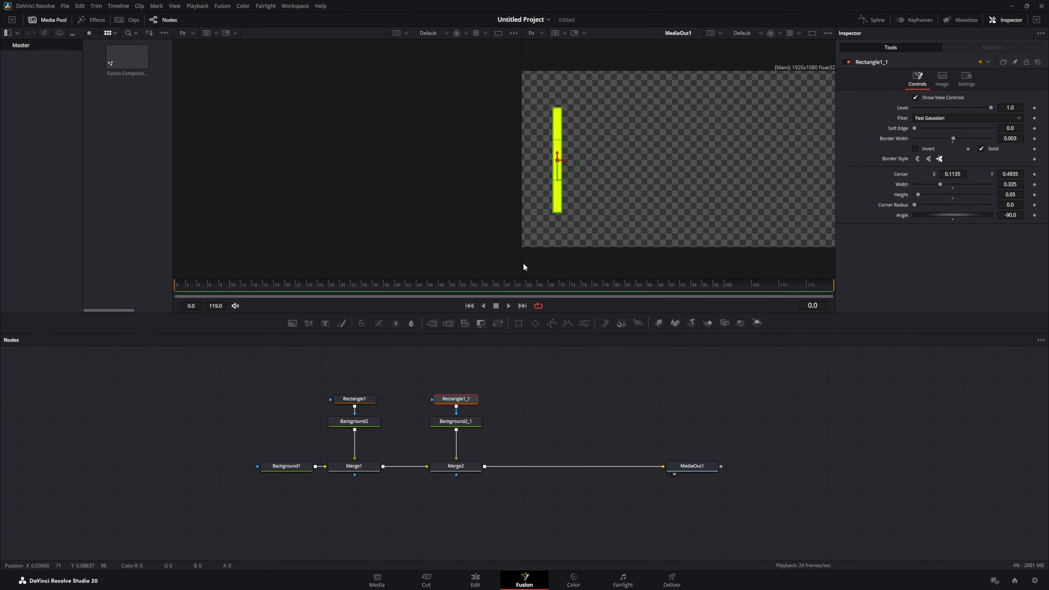
- Add a rectangle mask node to Merge2's mask input and center it at X 0.1155, Y 0.1885
drag(519, 323, 466, 512)
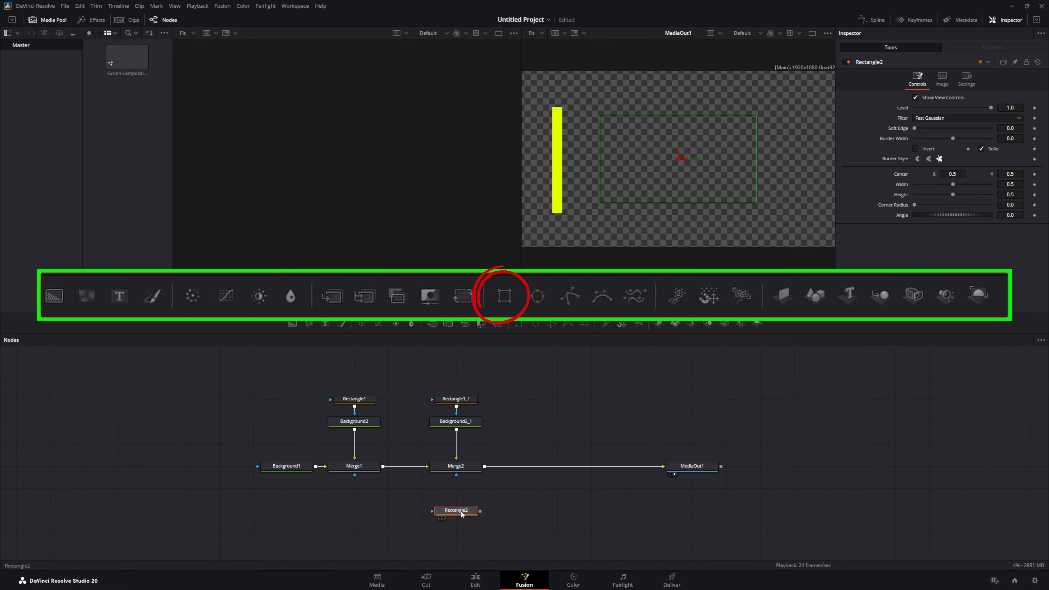
drag(480, 511, 455, 474)
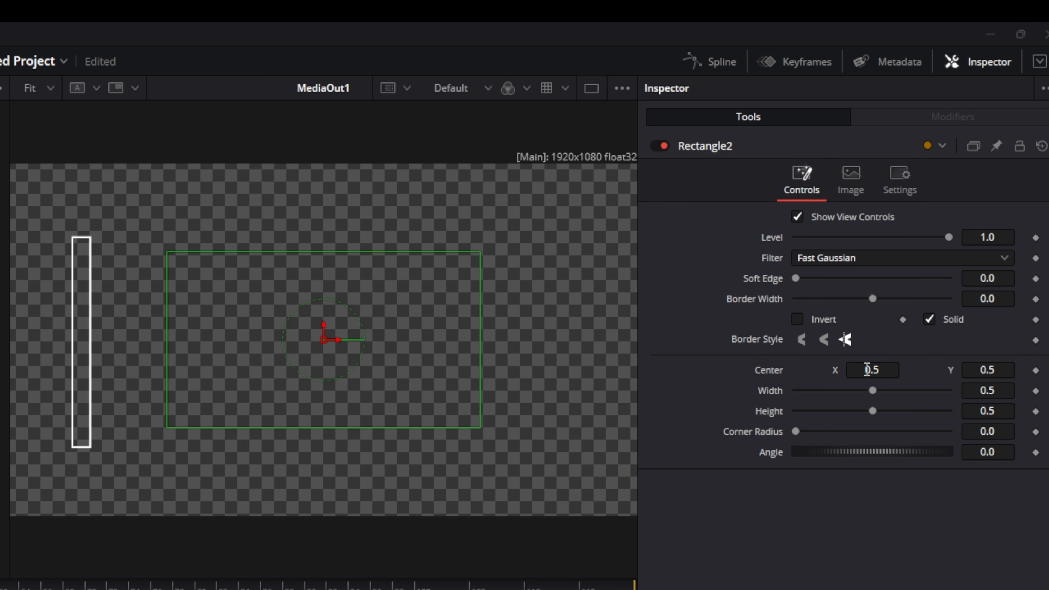
click(867, 369)
text(.1155)
key(Tab)
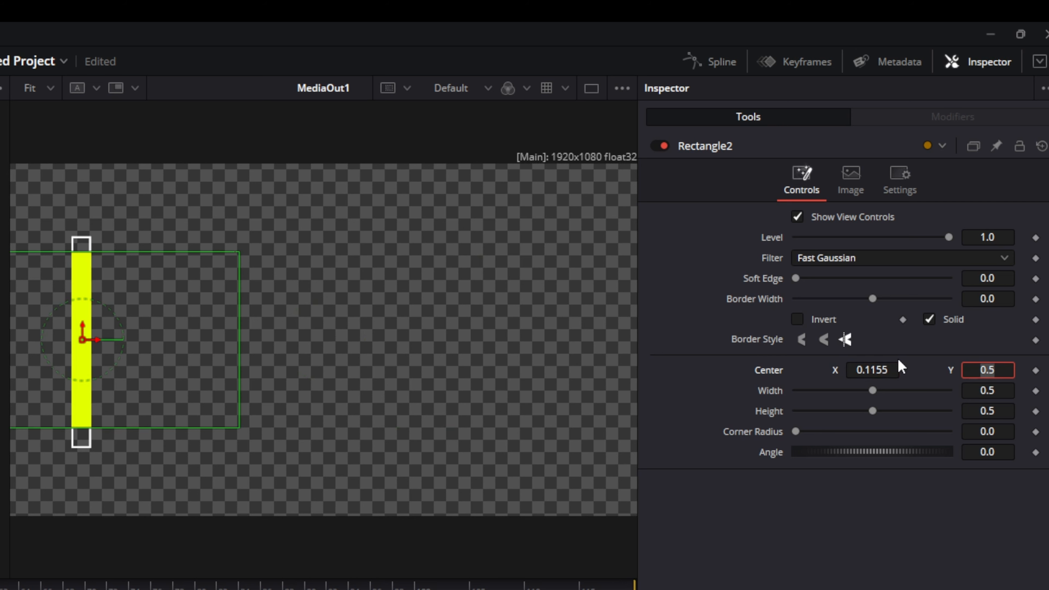
text(.1885)
key(Tab)
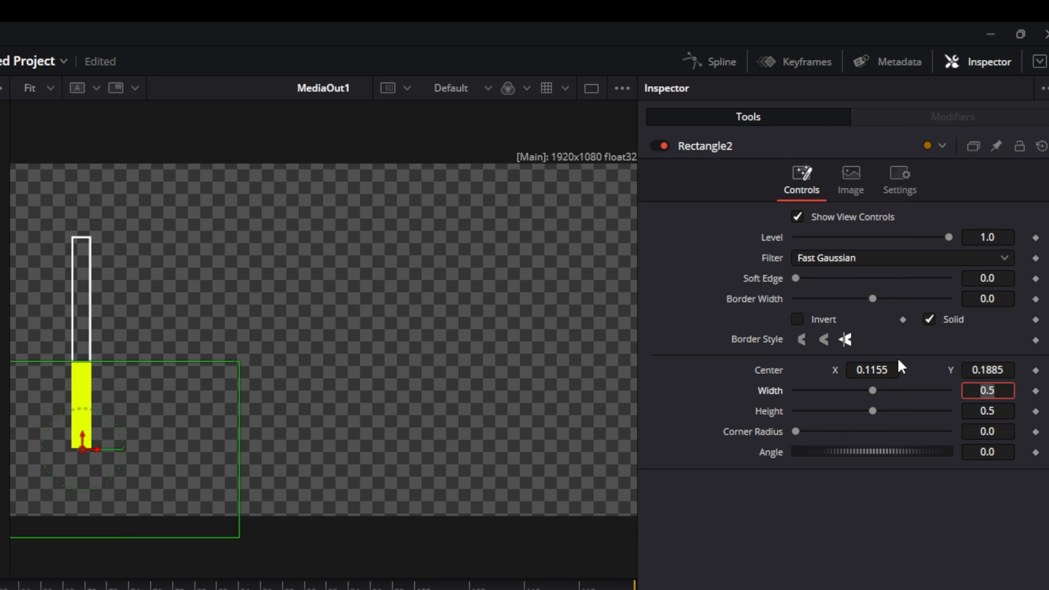
- Set Rectangle2's width to 0.3346, height to 0.0766 and angle to -90
text(.3346)
key(Tab)
text(.0766)
key(Tab)
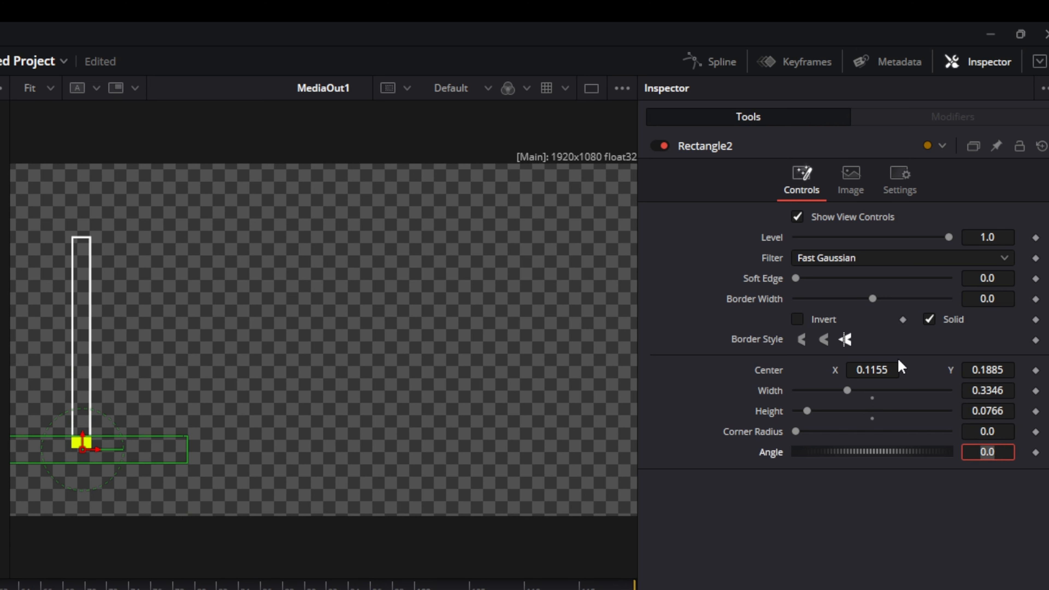
text(-90)
key(Tab)
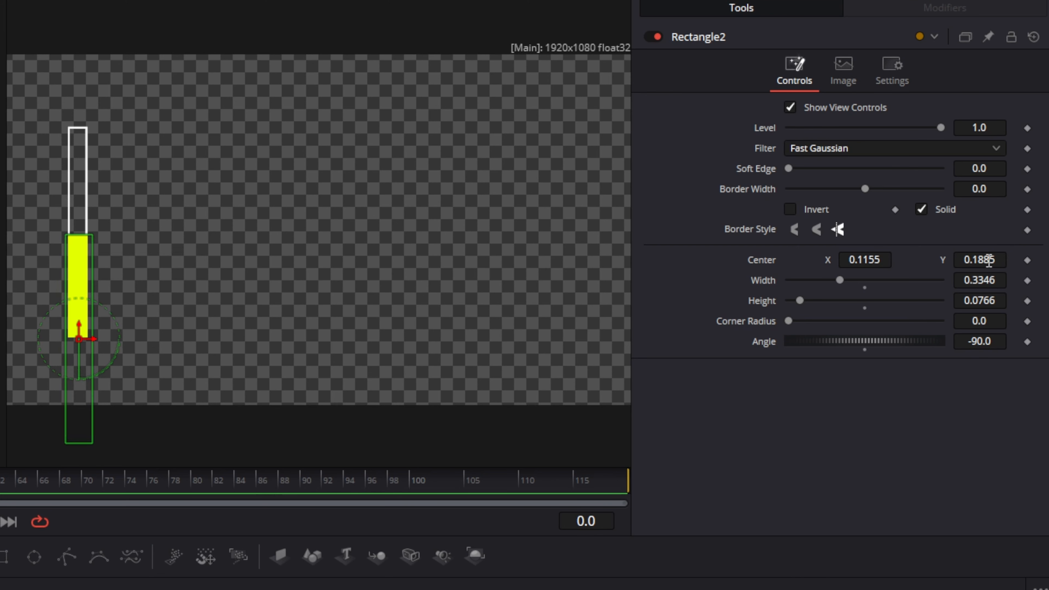
- Keyframe Rectangle2's center at frame 0 and at frame 100 with Y -0.0725, and play the animation from the start
click(1027, 261)
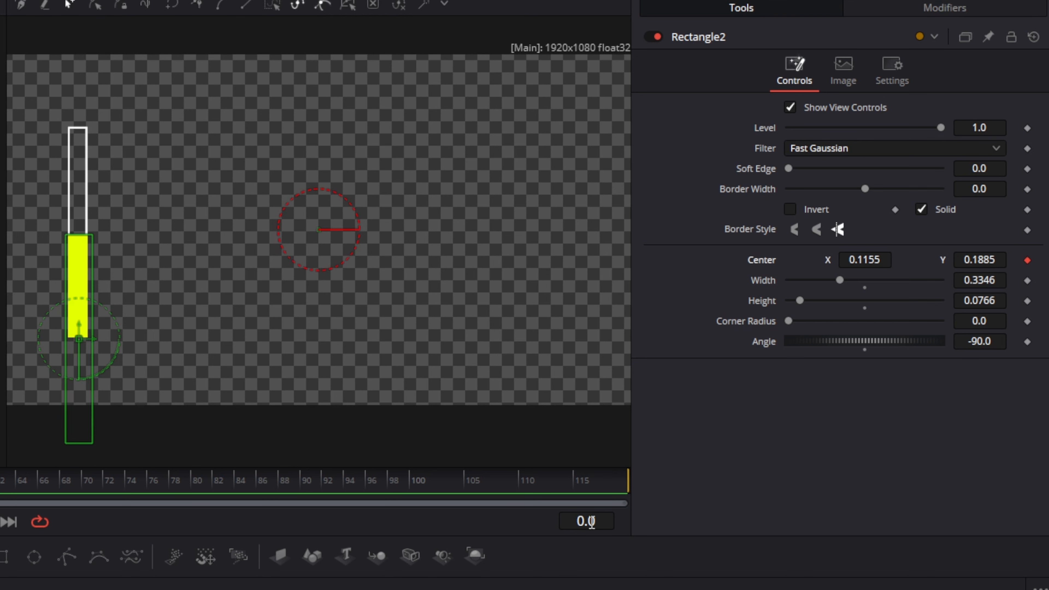
click(592, 522)
text(100)
key(Return)
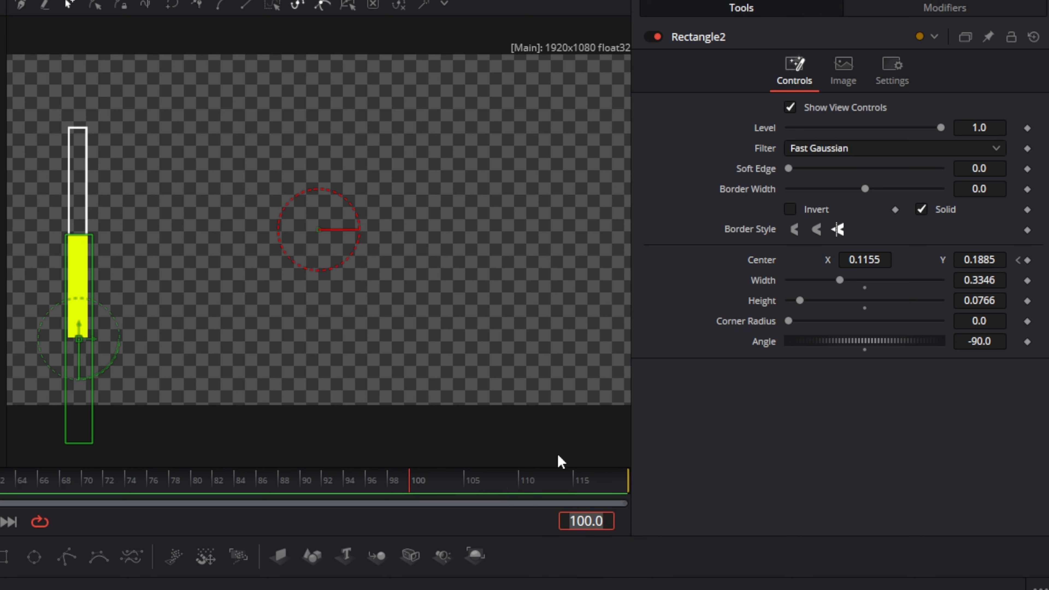
drag(981, 260, 873, 261)
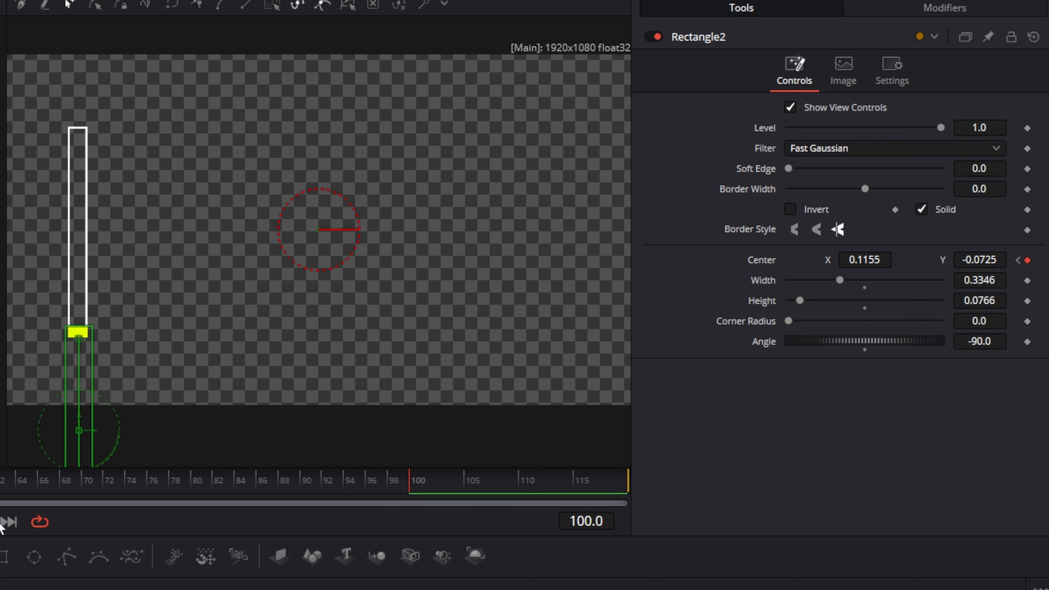
key(Home)
key(space)
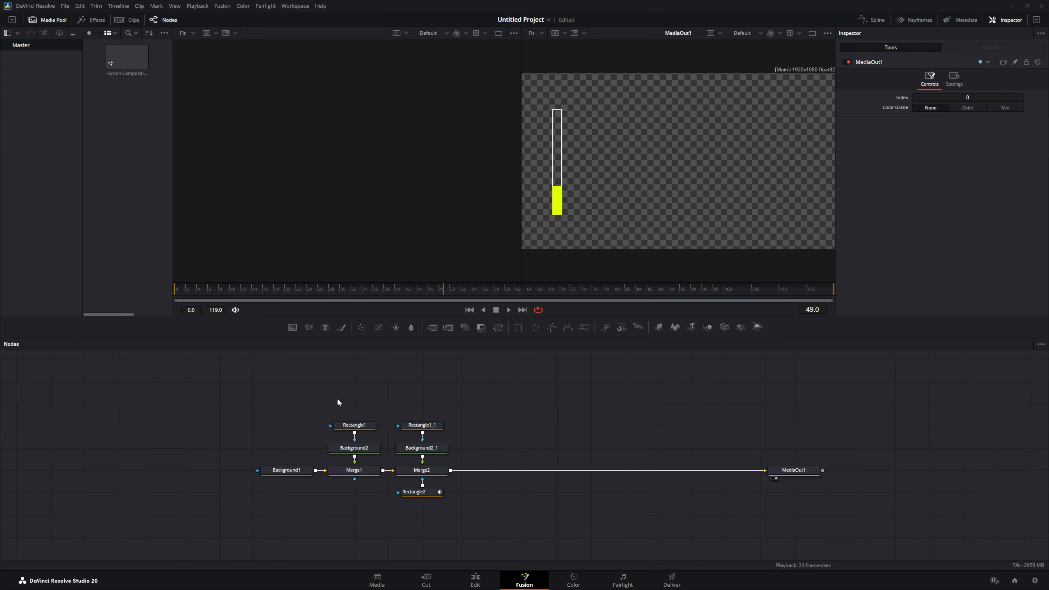
- Duplicate Merge1, Merge2 and their background and rectangle nodes, placing the copies on the line between Merge2 and MediaOut1
drag(341, 394, 426, 519)
key(ctrl+c)
click(519, 411)
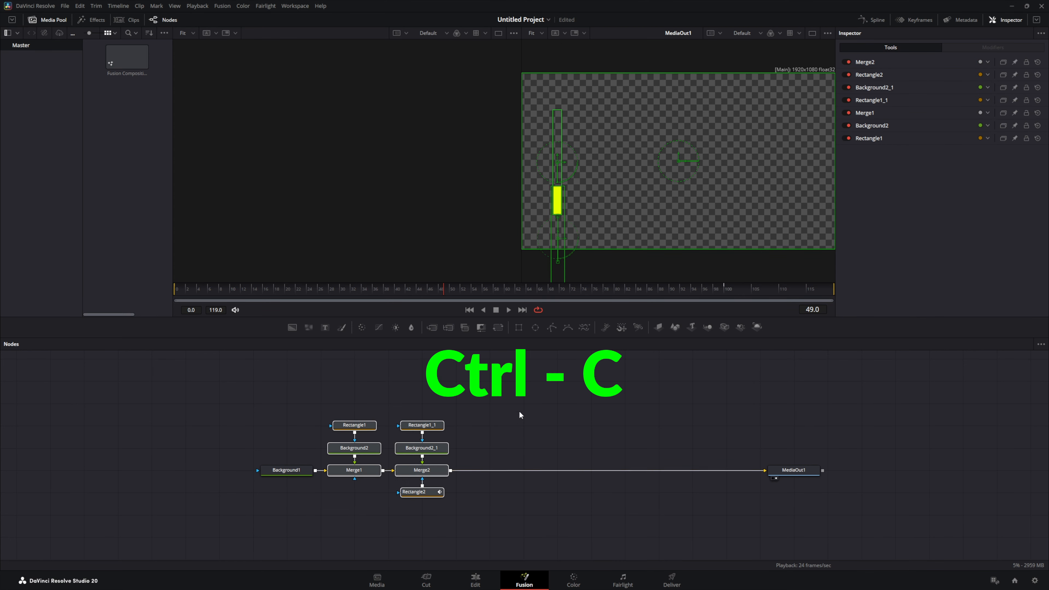
key(ctrl+v)
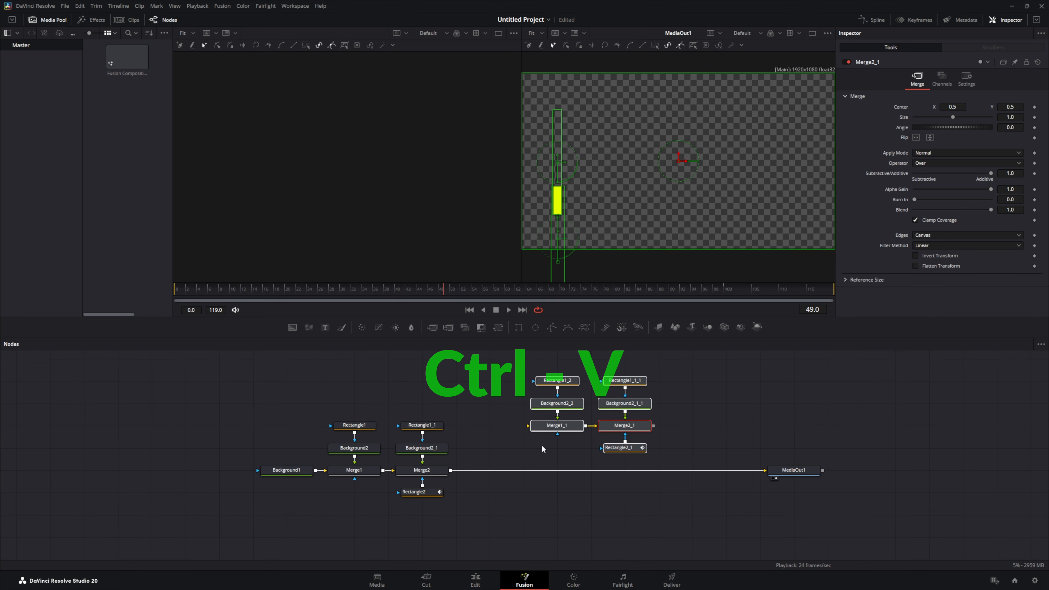
drag(533, 351, 652, 458)
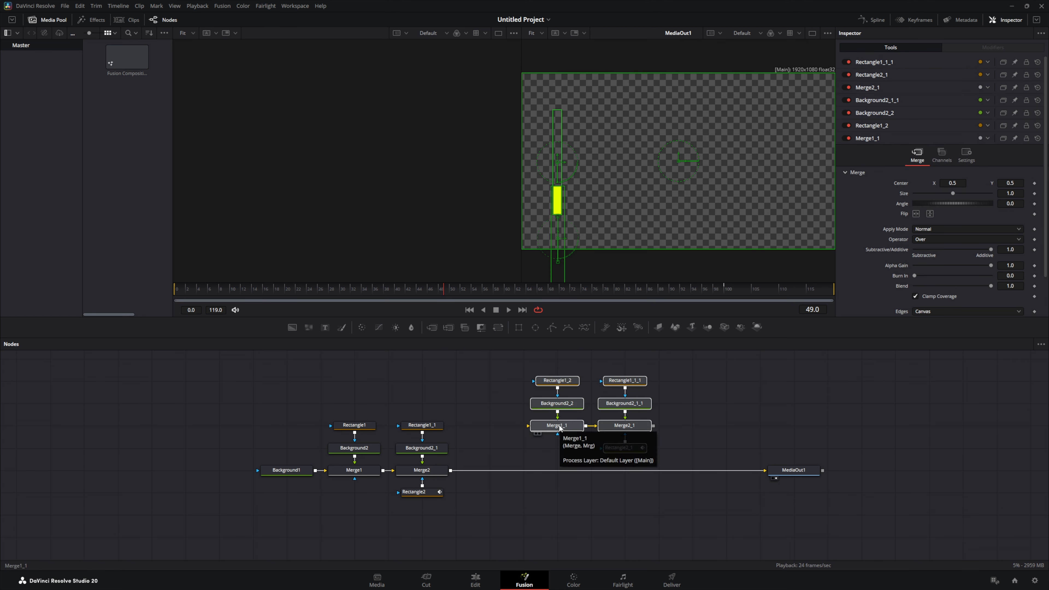
drag(557, 436, 557, 473)
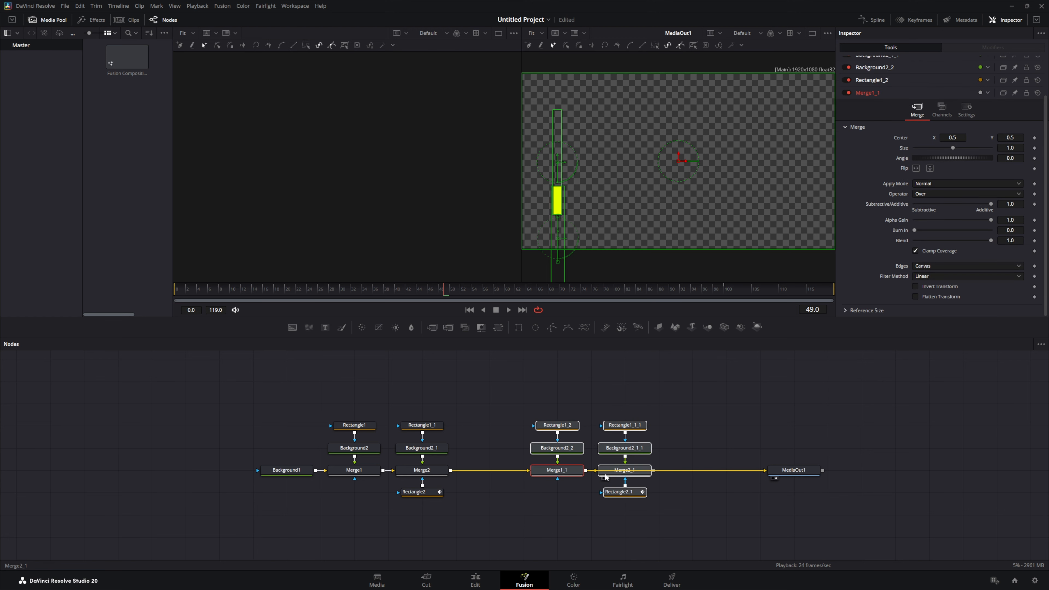
- Insert Merge1_1 and Merge2_1 into the chain before MediaOut1 and connect Rectangle2_1 to Merge2_1's mask input
click(632, 474)
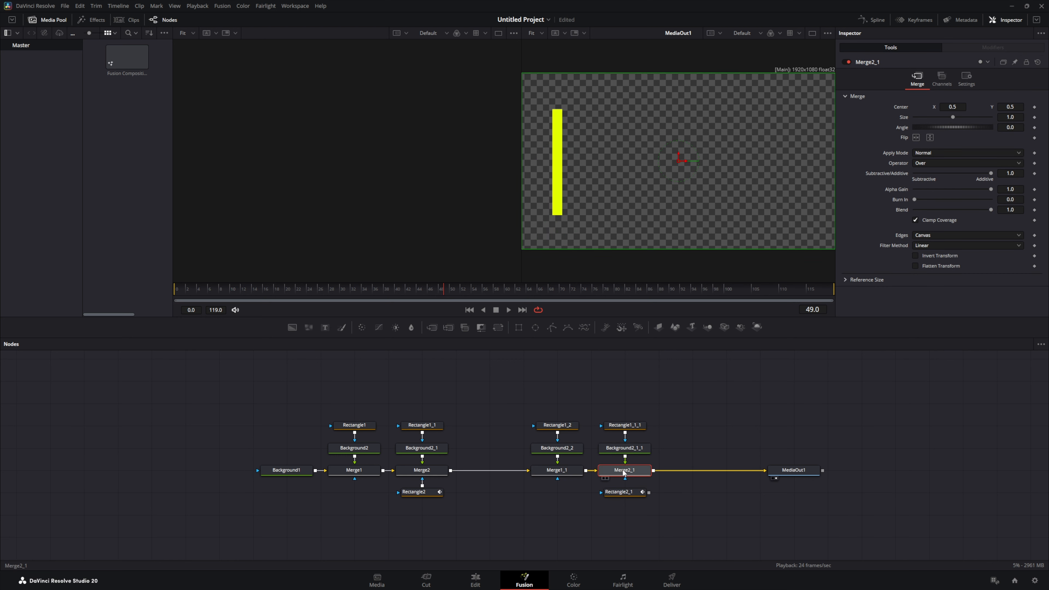
mouse_move(566, 471)
mouse_down()
mouse_move(565, 493)
mouse_move(566, 471)
mouse_up()
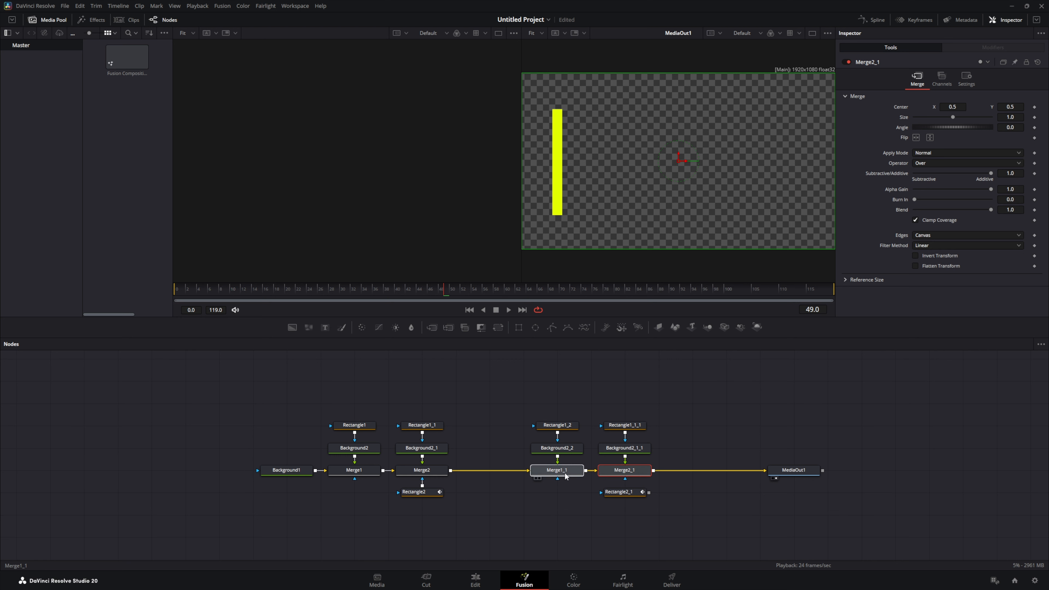
click(645, 494)
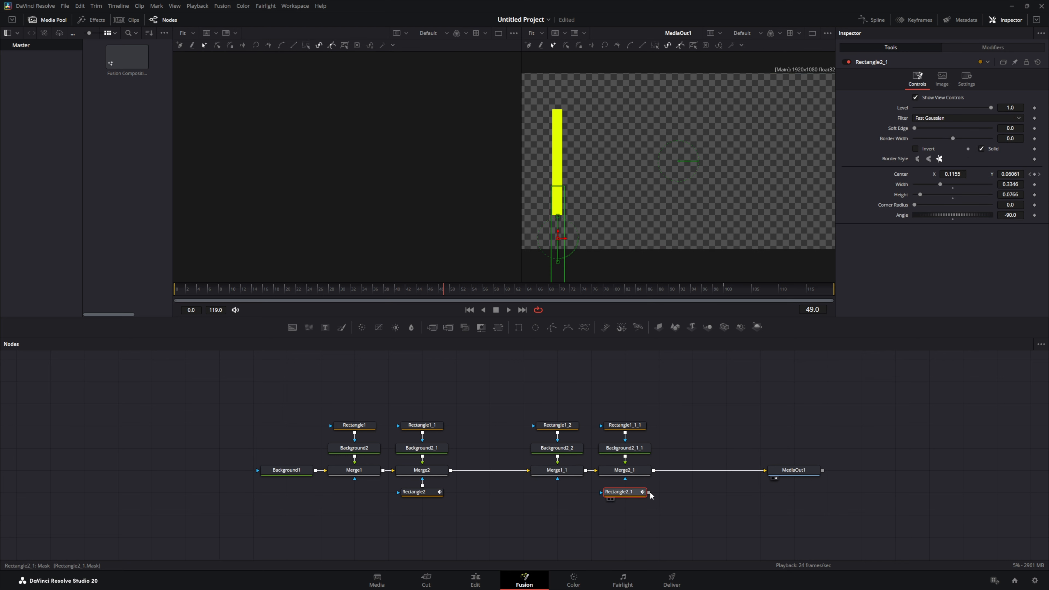
- Set Rectangle1_2's center to X 0.249, Y 0.4935, width to 0.335 and height to 0.05
click(560, 429)
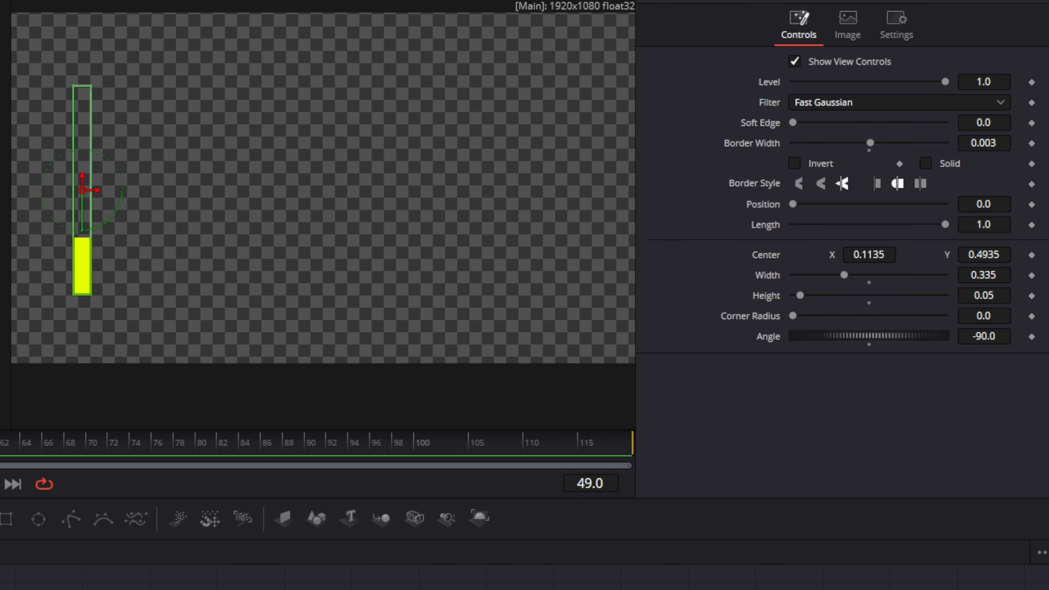
click(871, 254)
text(0.249)
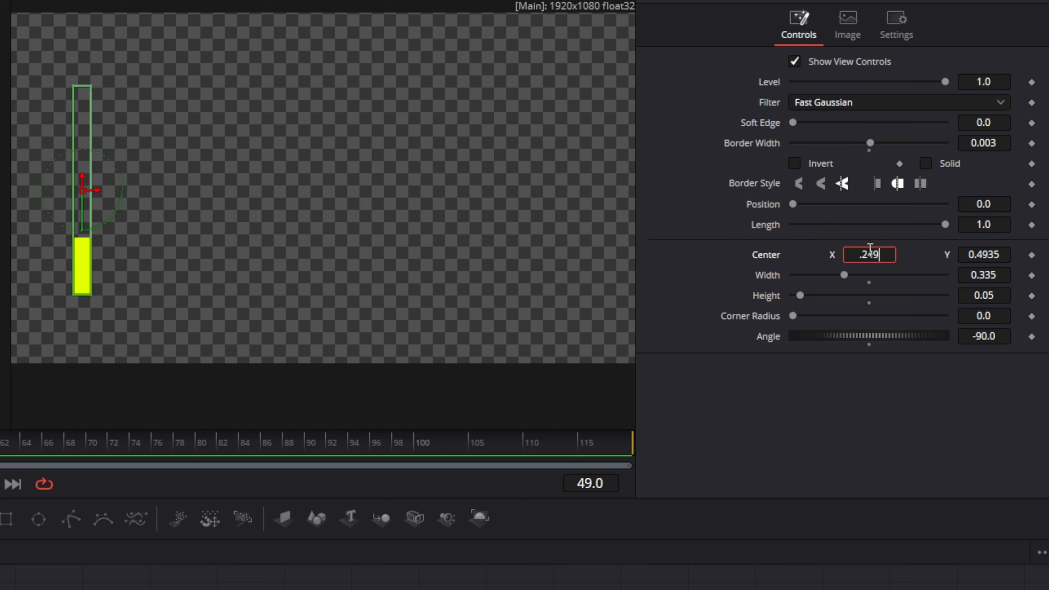
key(Tab)
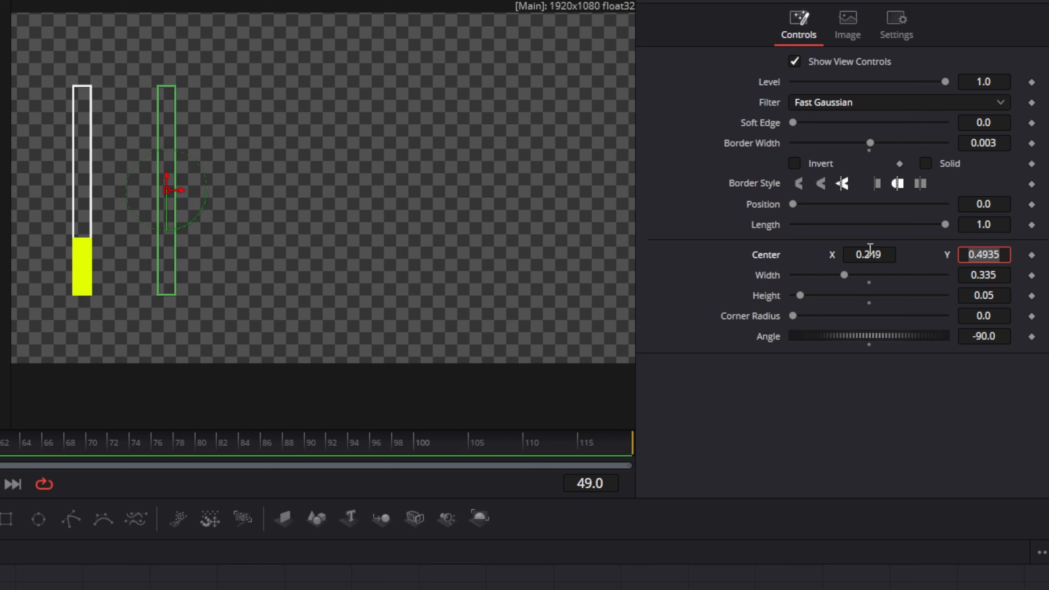
text(.4935)
key(Tab)
text(.335)
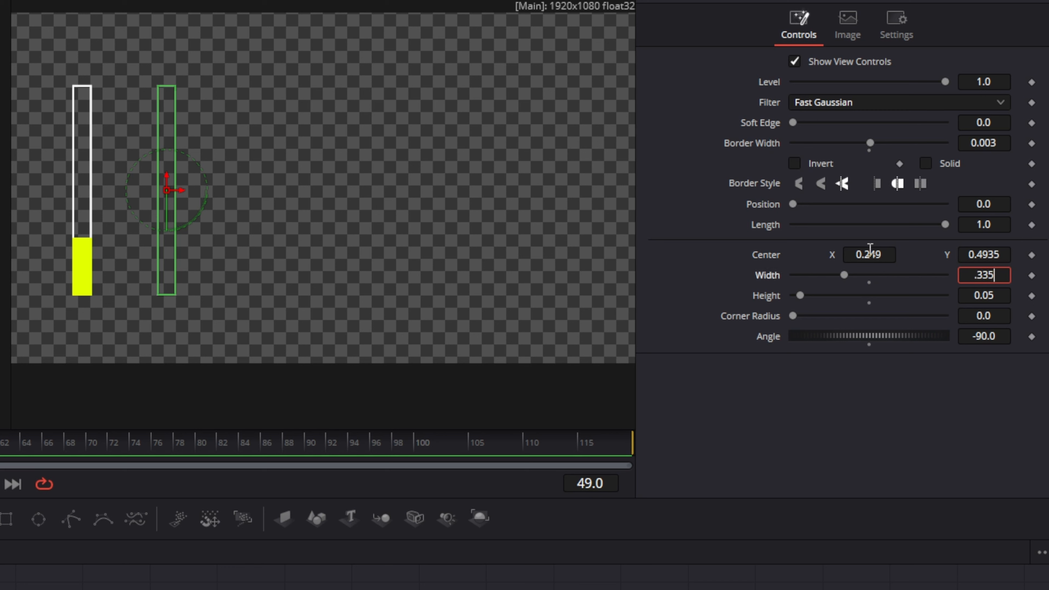
key(Tab)
text(.05)
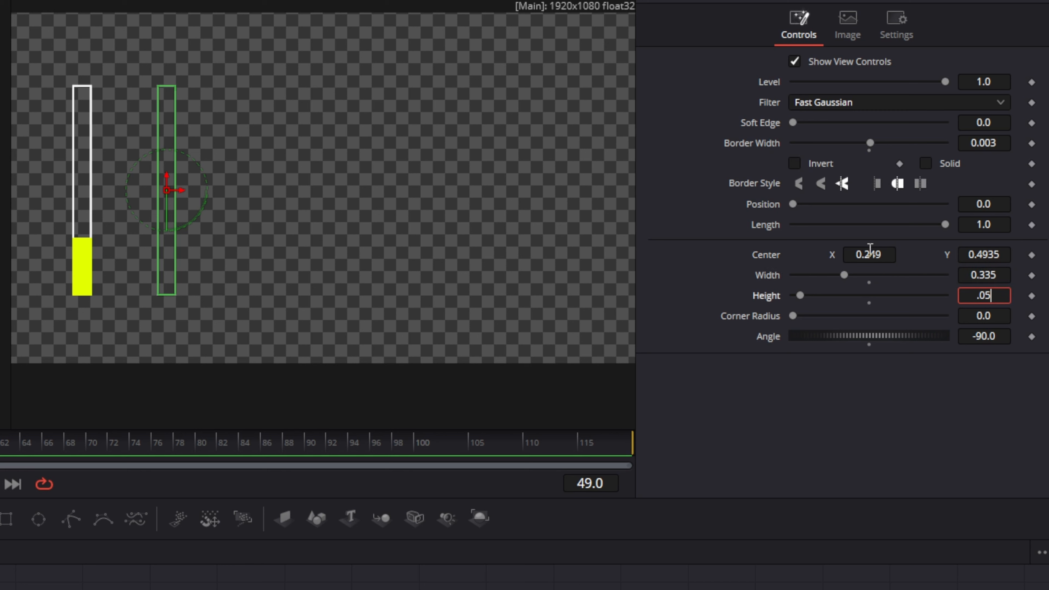
key(Tab)
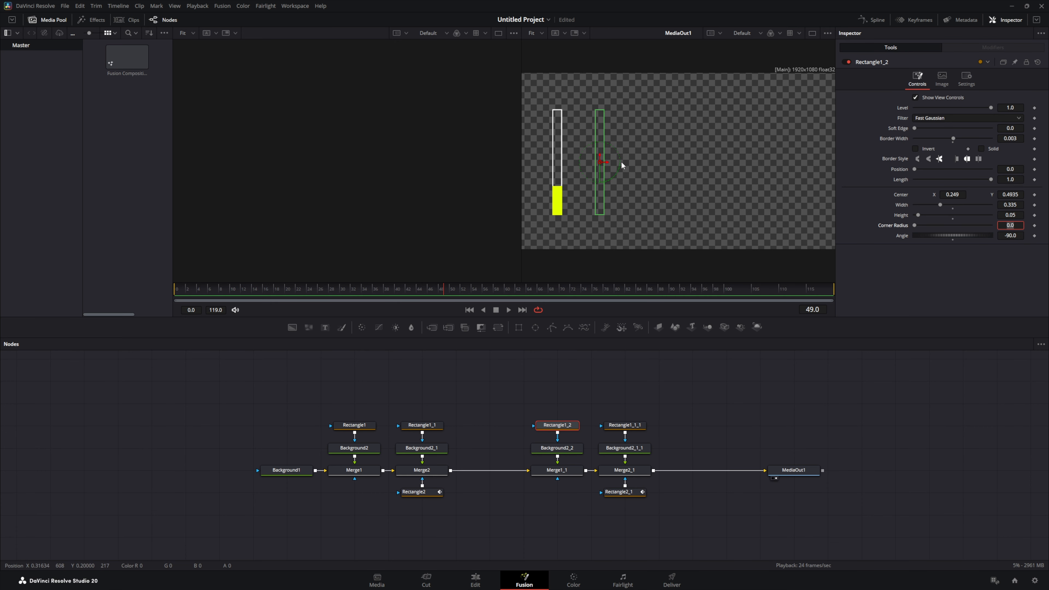
key(Return)
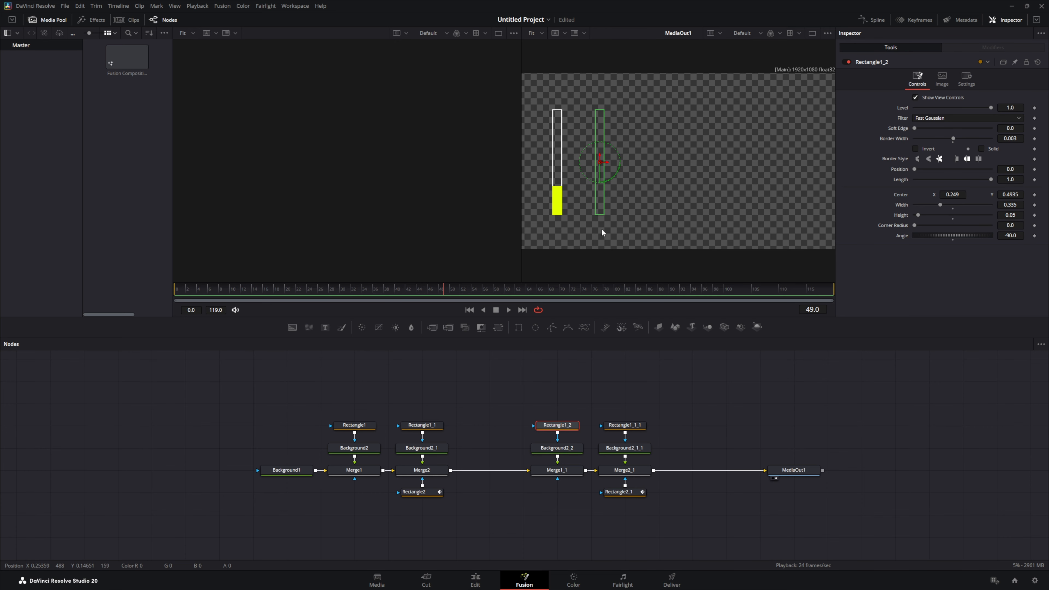
- Set Rectangle1_1_1's center to X 0.2504, Y 0.4846
click(619, 427)
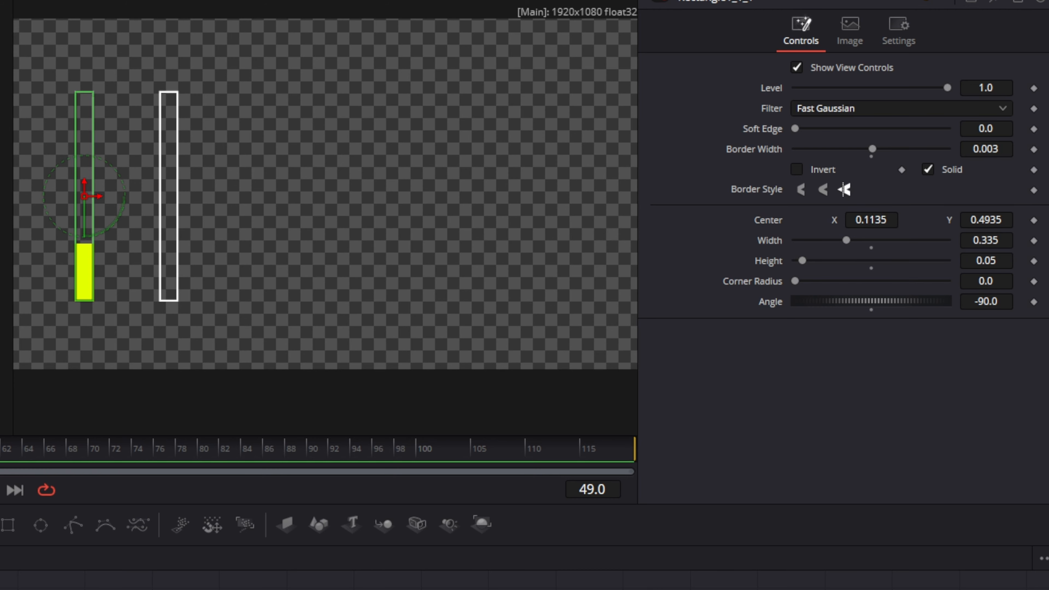
click(867, 220)
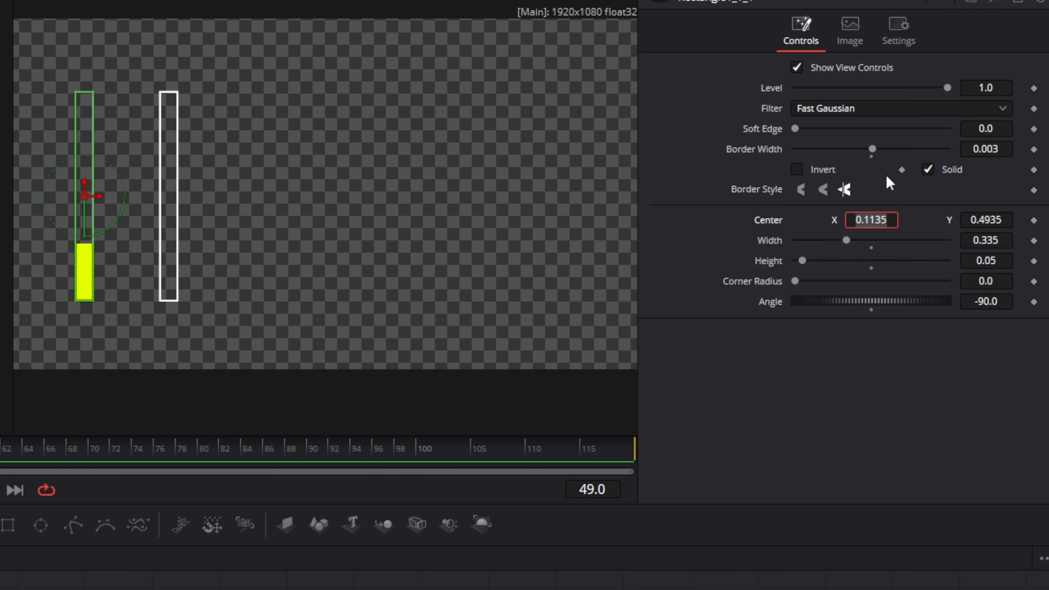
key(BackSpace)
text(.2504)
key(Tab)
key(BackSpace)
text(.4846)
key(Tab)
- Set Rectangle1_1_1's width to 0.32 and height to 0.032
key(BackSpace)
text(.32)
key(Tab)
key(BackSpace)
text(.032)
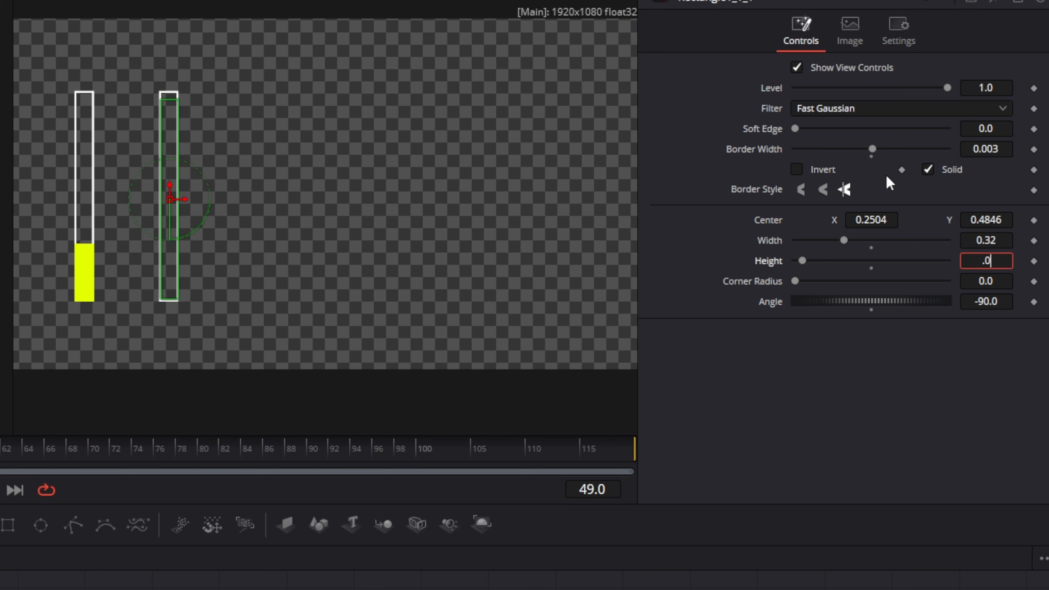
key(Tab)
key(Tab)
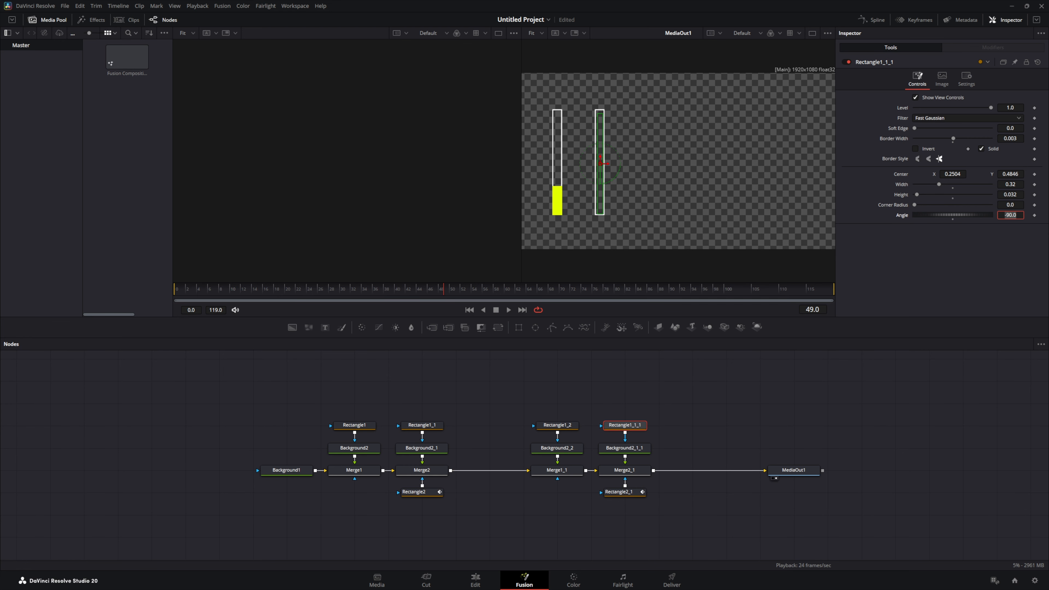
key(Return)
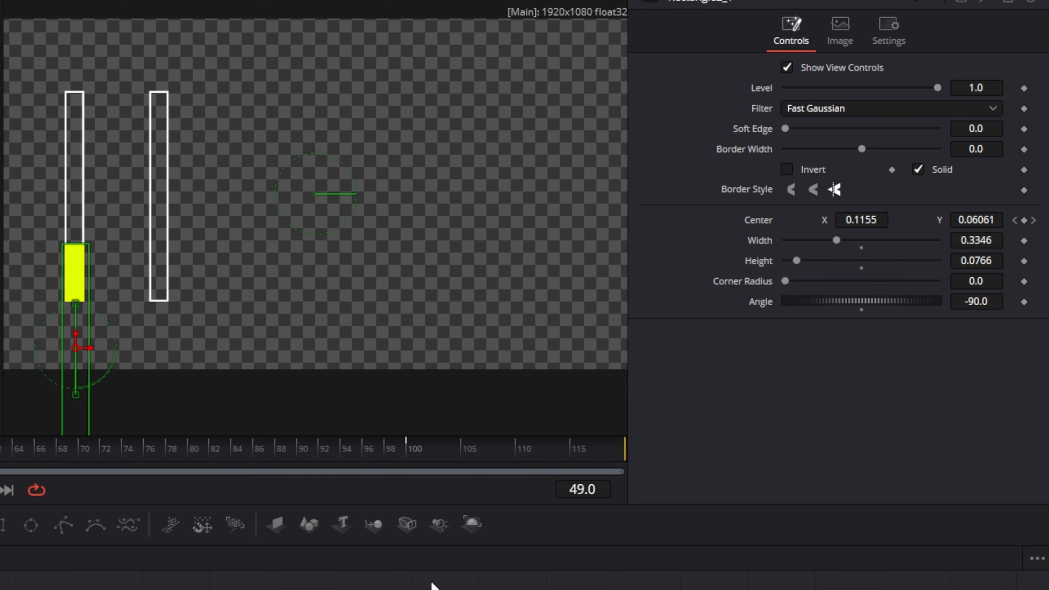
- Set Rectangle2_1's center to X 0.25, Y 0.1919, width to 0.3346 and height to 0.0766
click(868, 216)
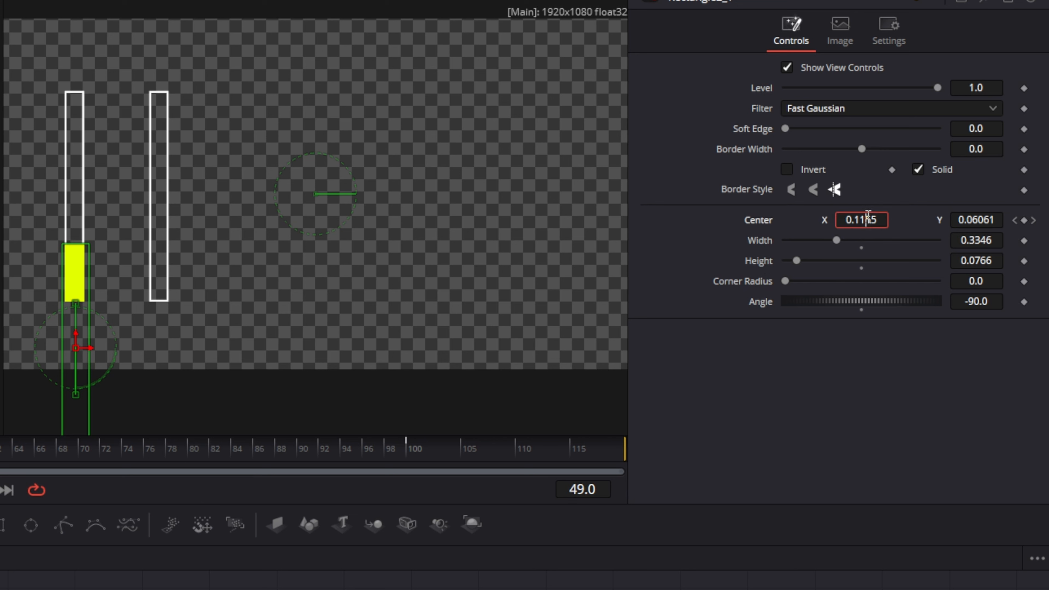
double_click(868, 216)
text(0.25)
key(Tab)
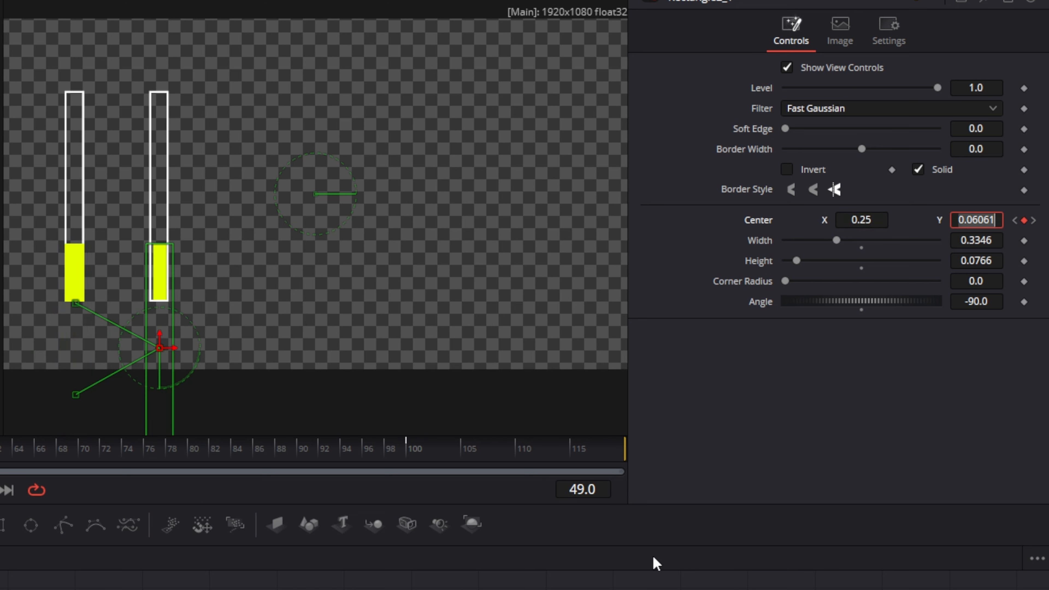
text(0.1919)
key(Tab)
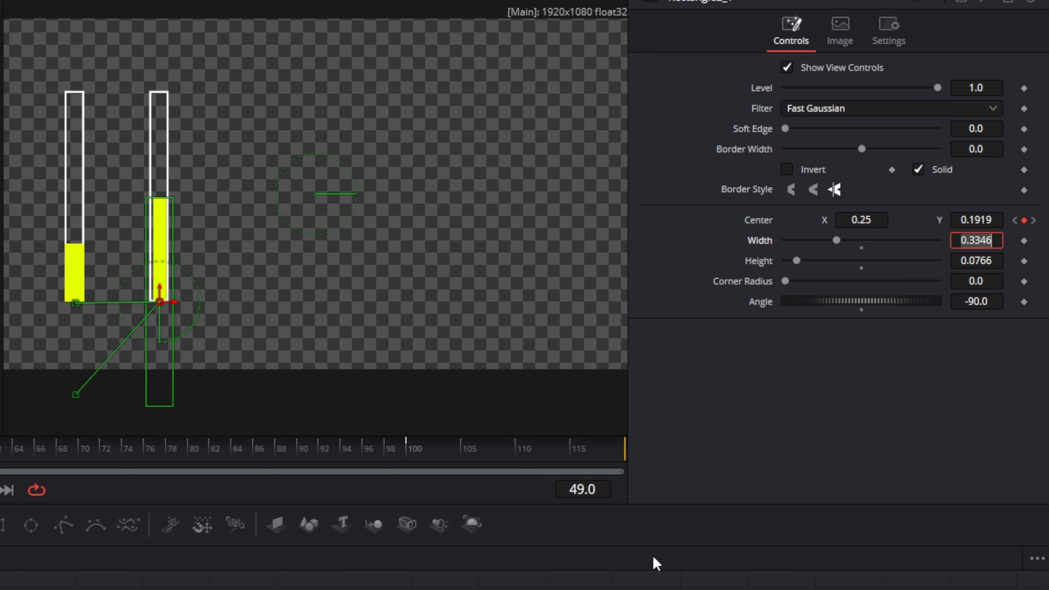
text(.3346)
key(Tab)
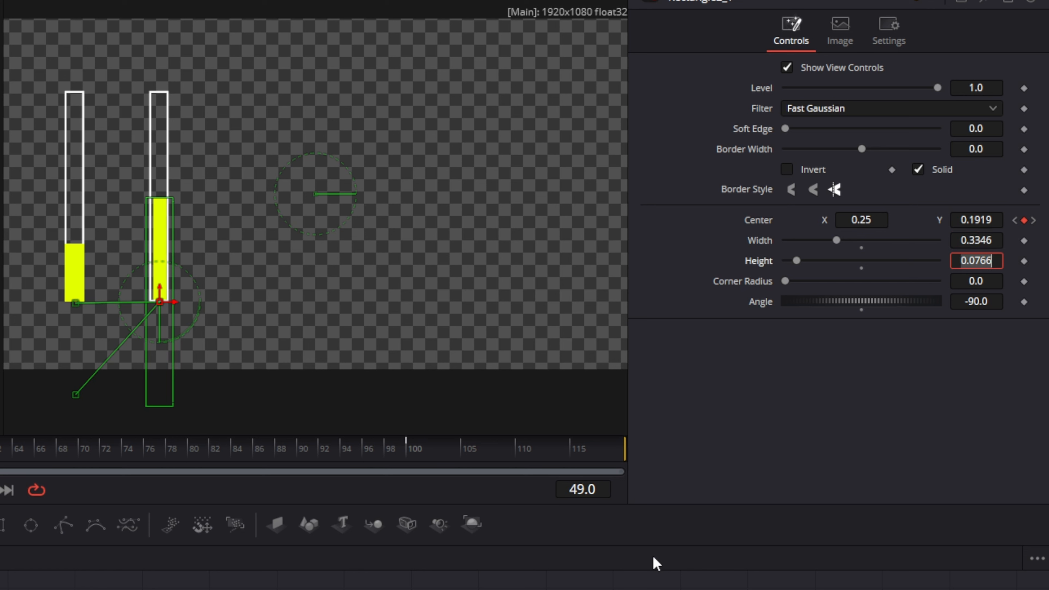
text(.0766)
key(Tab)
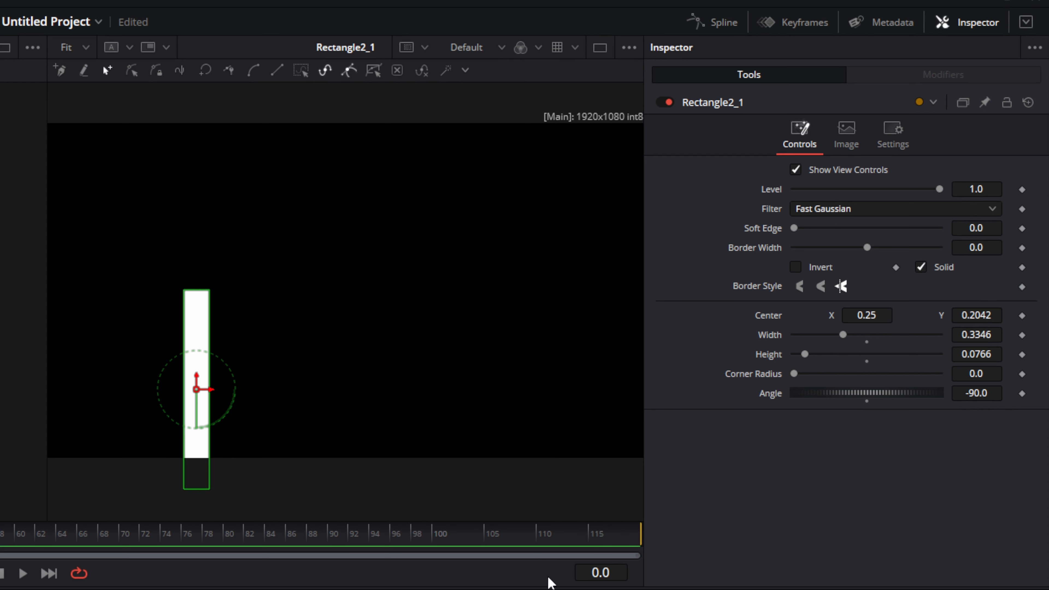
- Keyframe Rectangle2_1's center at frame 0, and set its center Y to 0.2032 at frame 100
click(1022, 316)
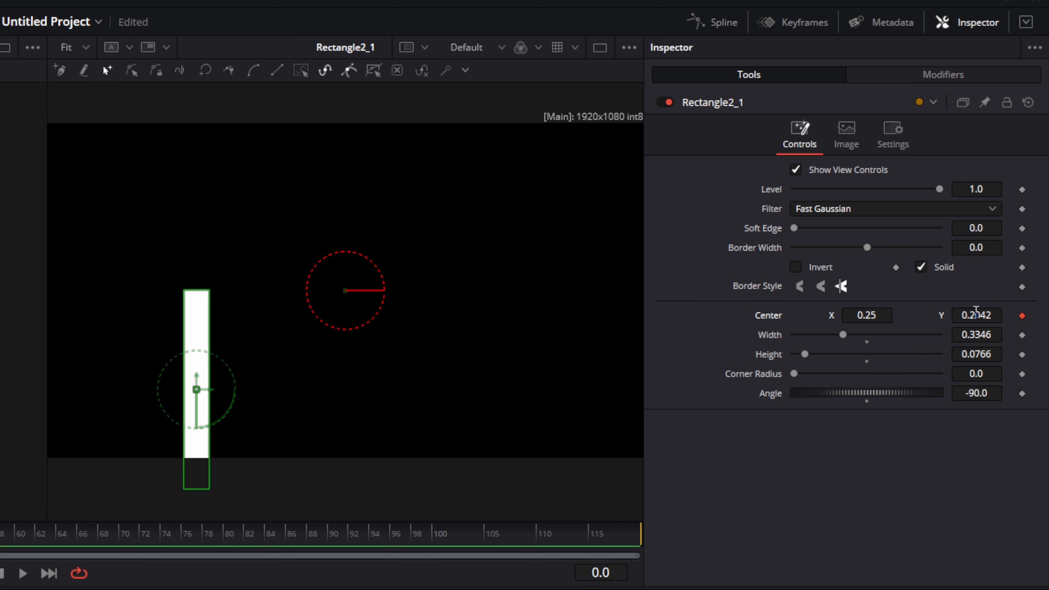
click(598, 570)
text(100)
key(Return)
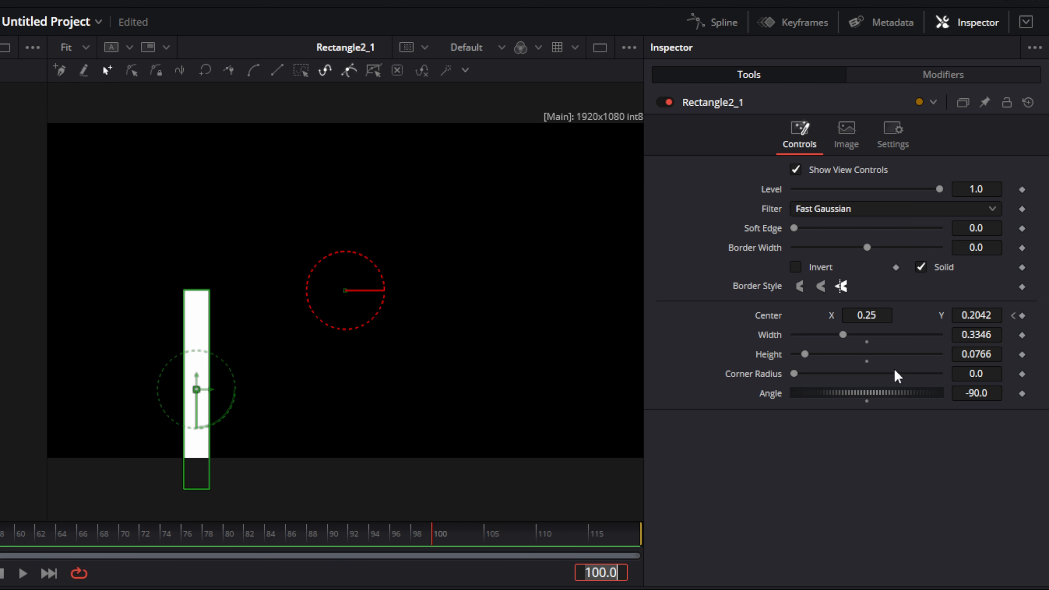
drag(983, 316, 979, 316)
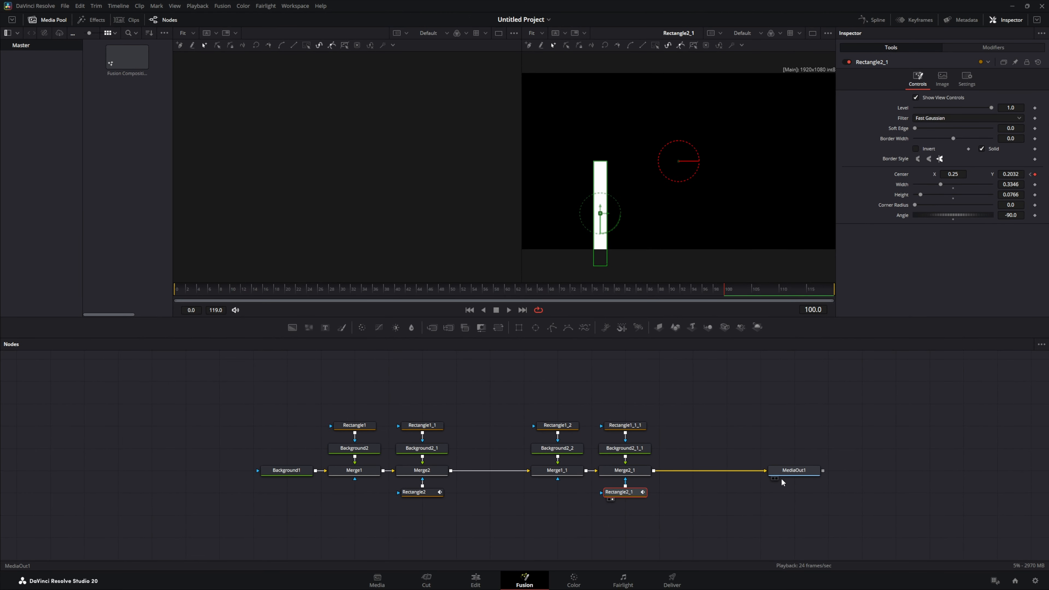
- With the MediaOut1 output in view, set Rectangle2_1's center Y to 0.4922 at frame 100 and play the animation
click(776, 478)
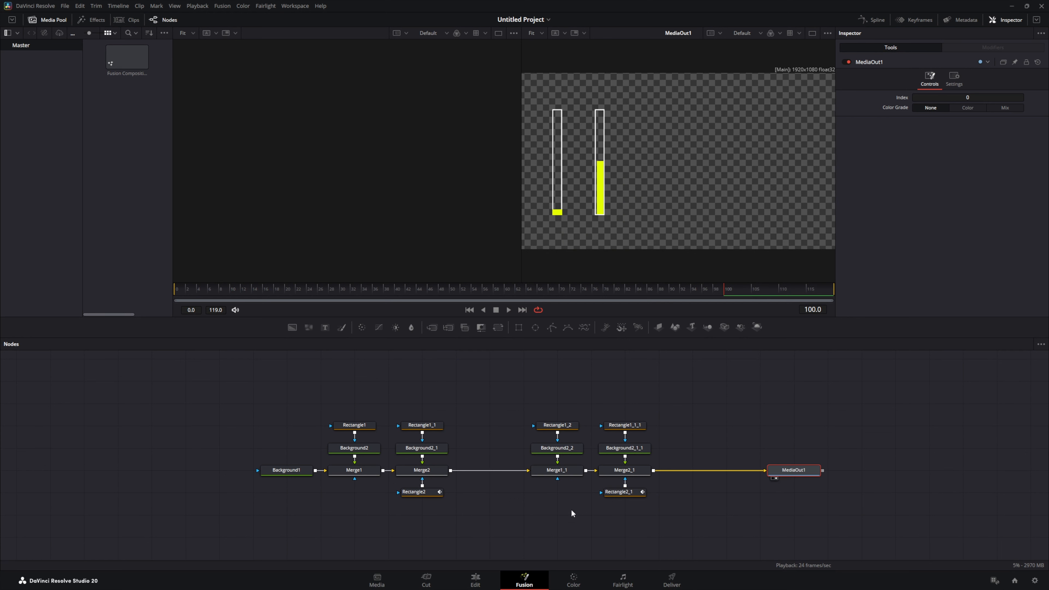
click(613, 497)
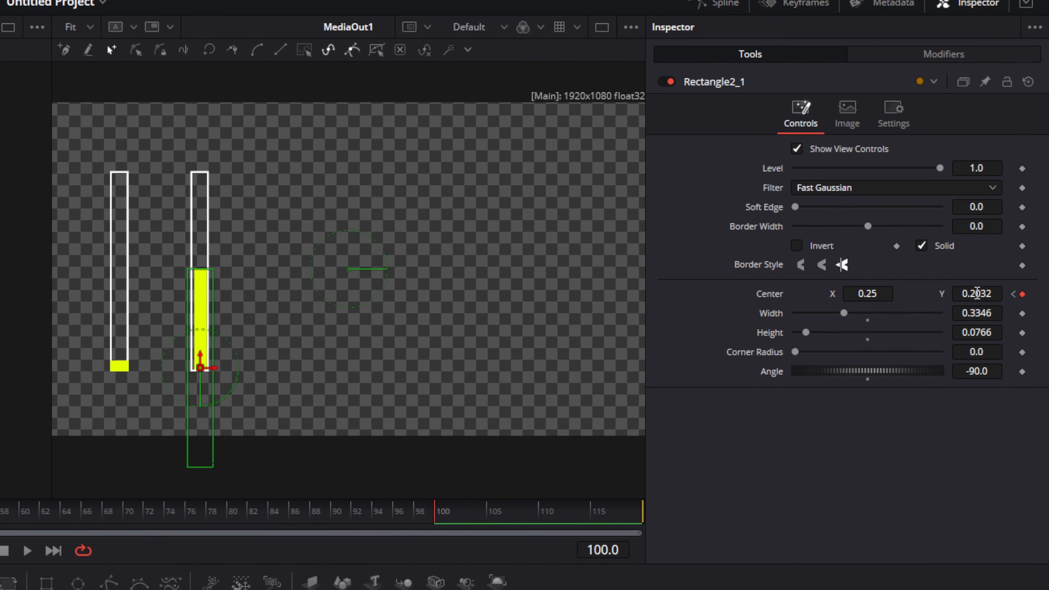
drag(977, 293, 1029, 293)
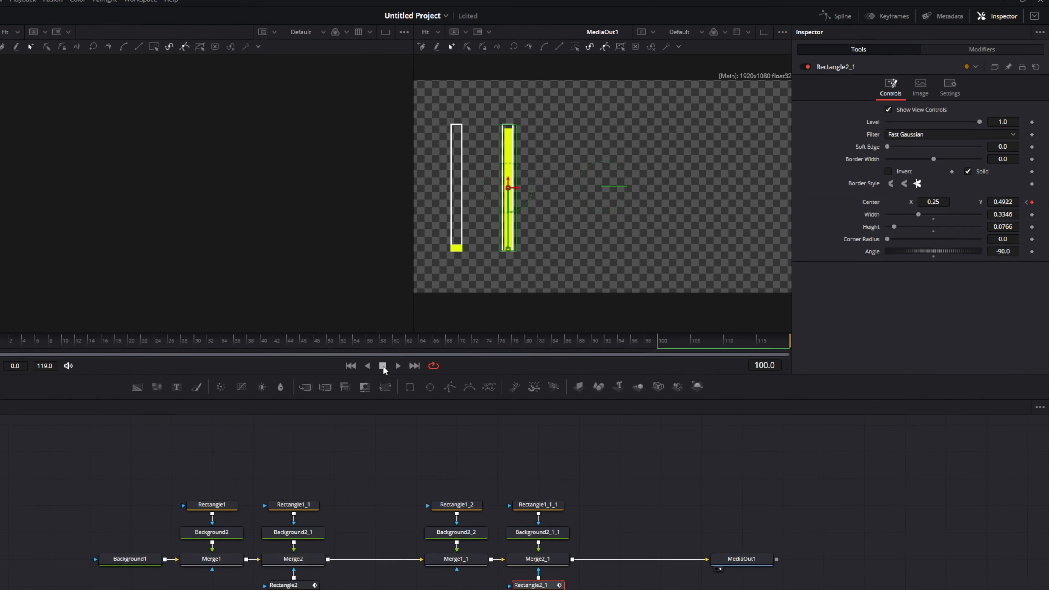
click(506, 310)
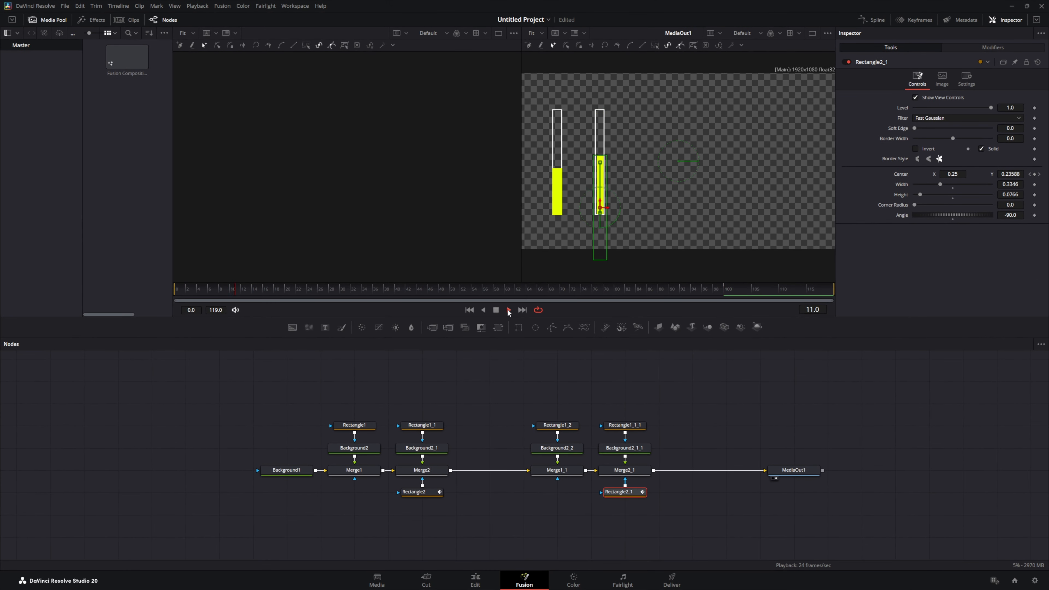